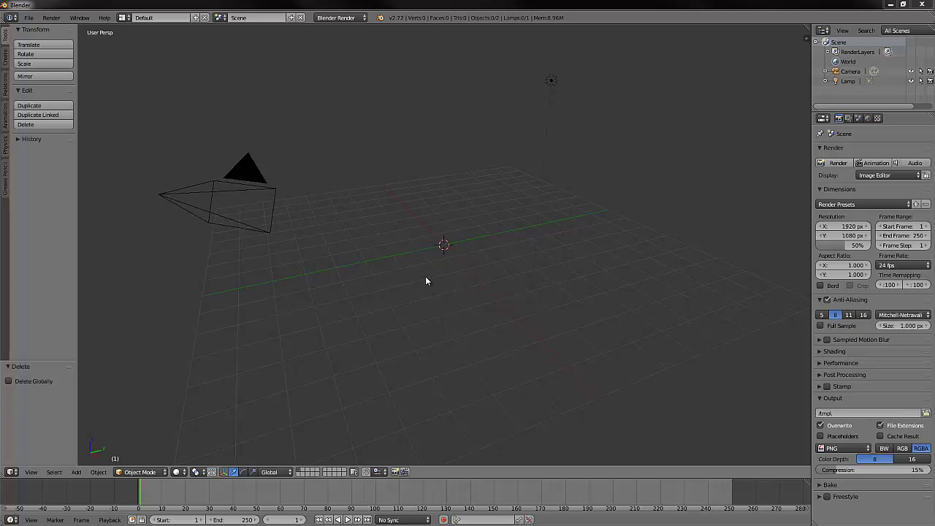
- Orbit the view with numpad 4 and 8 to see the empty scene from a more level angle
key(KP_4)
key(KP_4)
key(KP_4)
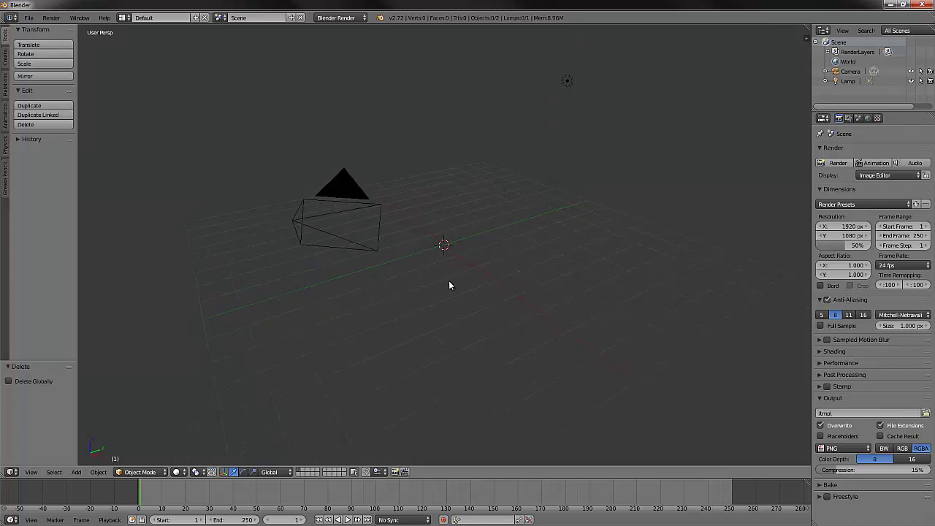
key(KP_4)
key(KP_4)
key(KP_4)
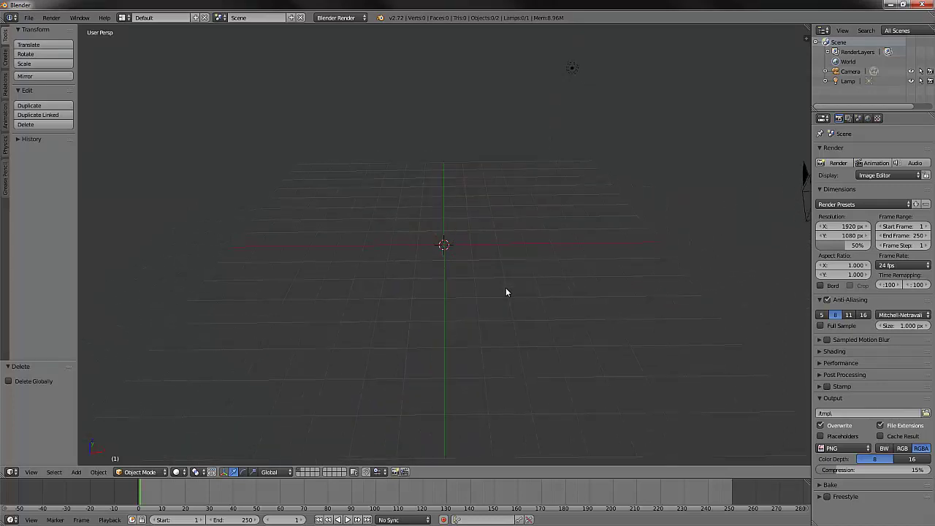
key(KP_8)
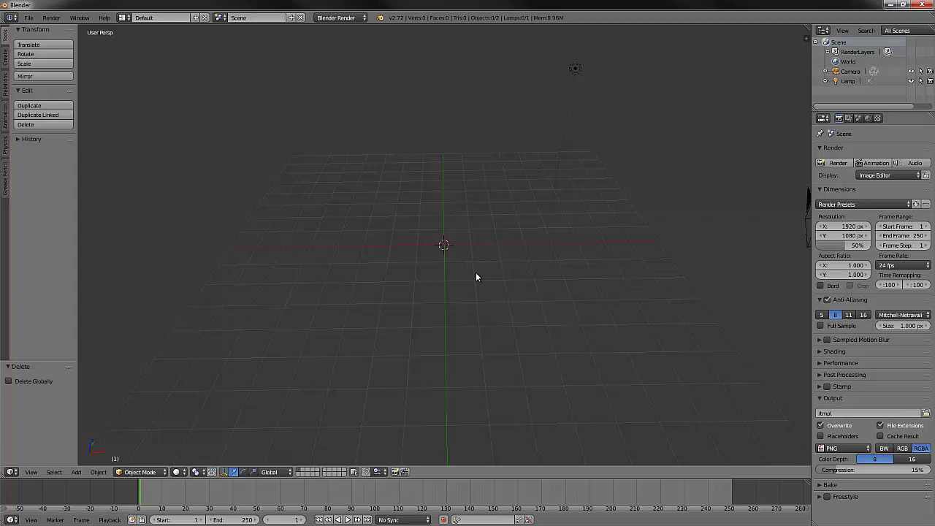
- Add a plane at the 3D cursor and enter Edit Mode with nothing selected
key(shift+a)
click(504, 275)
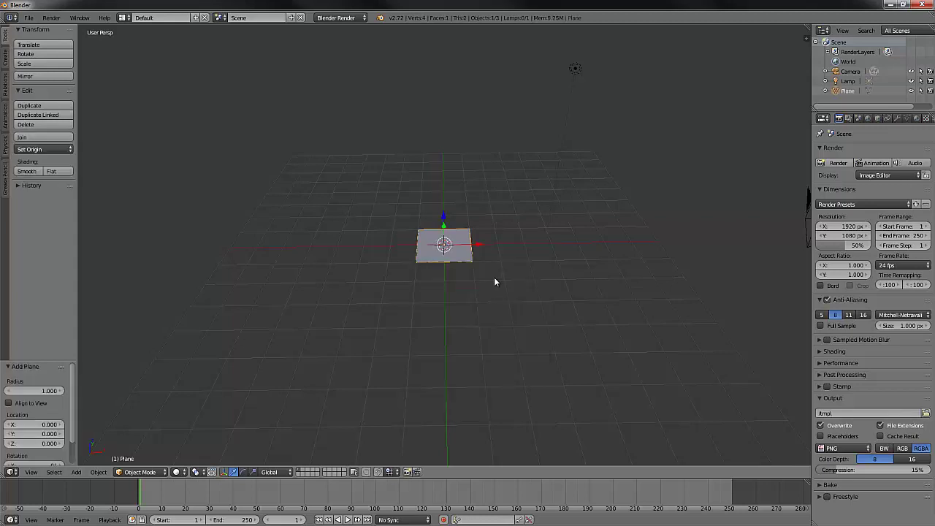
key(Tab)
key(a)
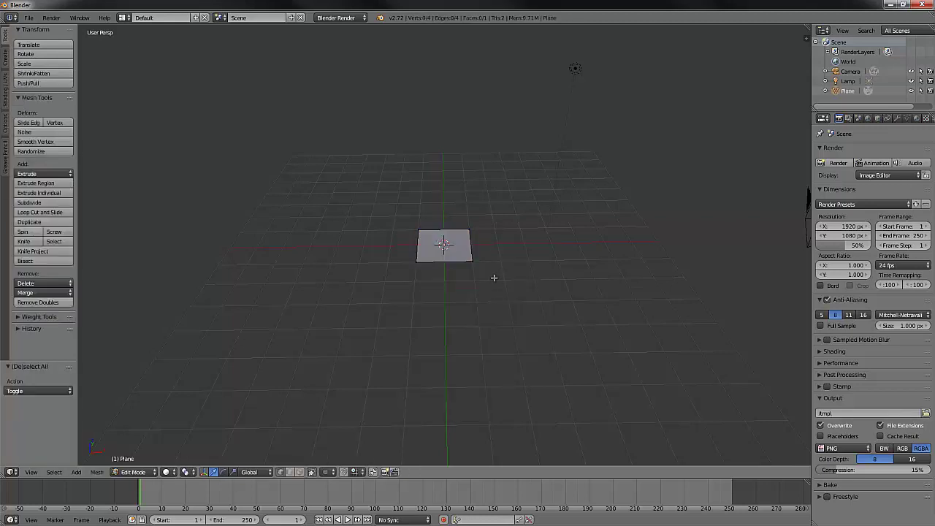
- Delete the plane's top two vertices and box-select the remaining bottom edge
key(b)
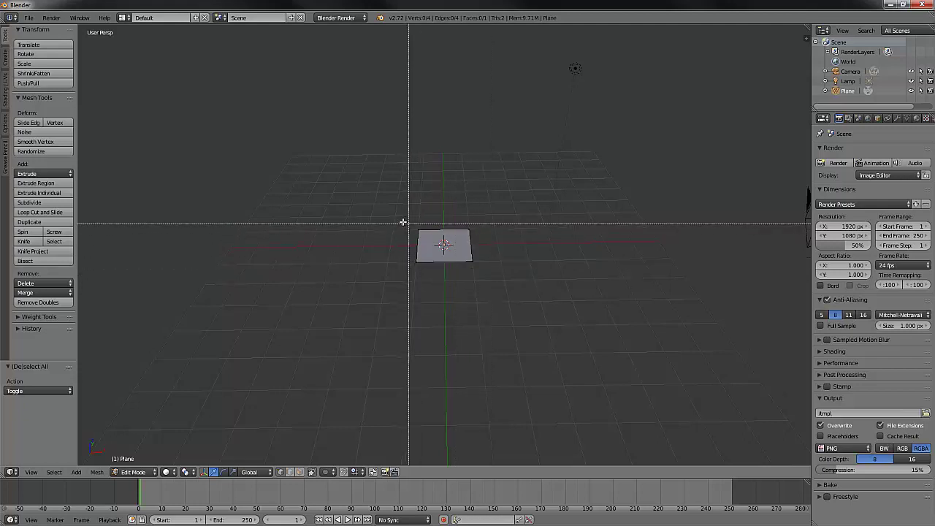
drag(402, 222, 489, 237)
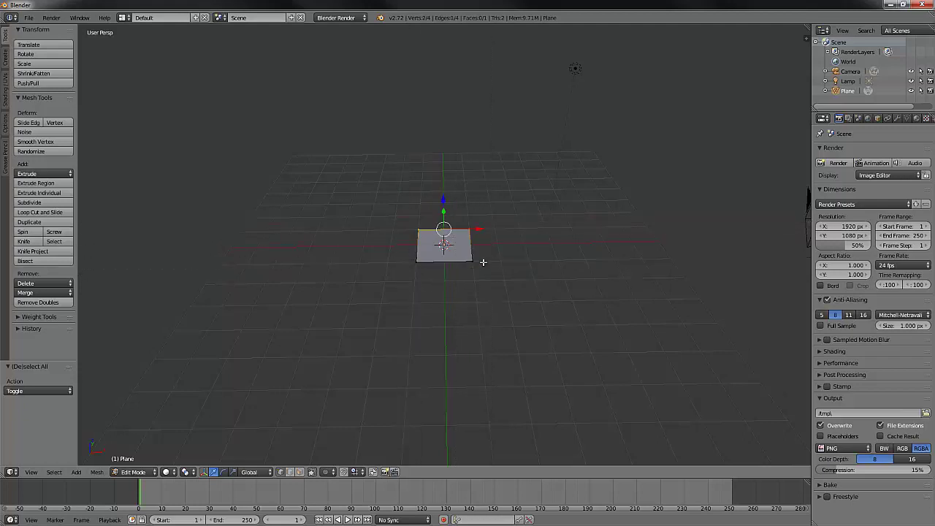
key(x)
click(458, 263)
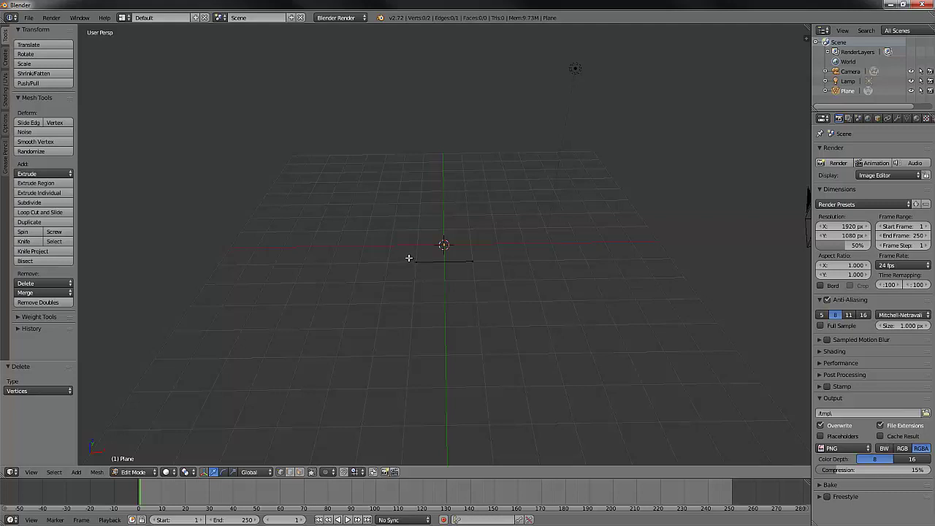
key(b)
drag(409, 258, 508, 273)
- In the properties sidebar, set the edge's median to X -1, Y 0, Z 0
key(n)
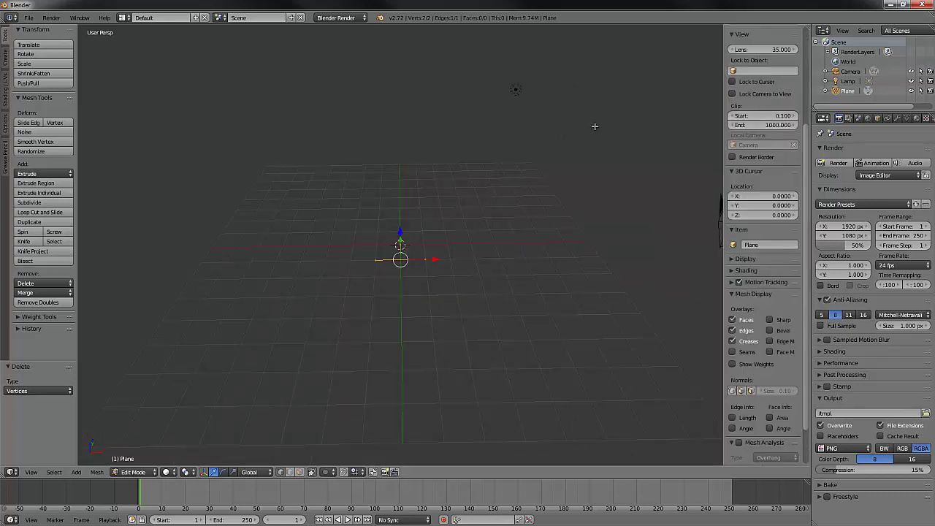
scroll(802, 260, up, 5)
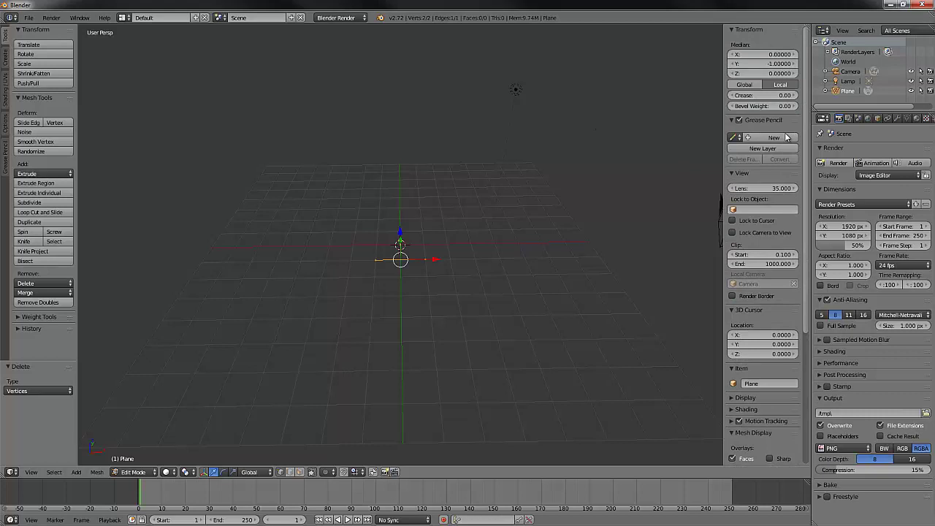
click(781, 56)
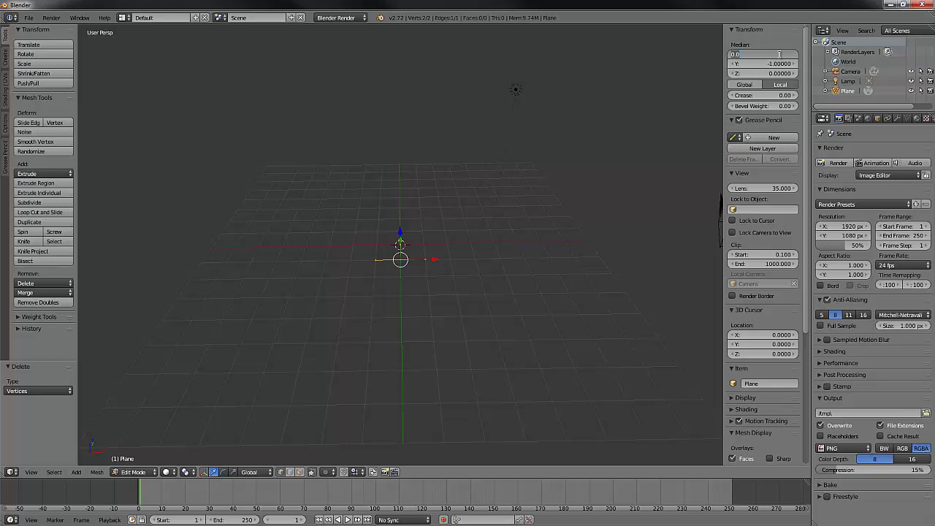
key(BackSpace)
text(-1)
key(Tab)
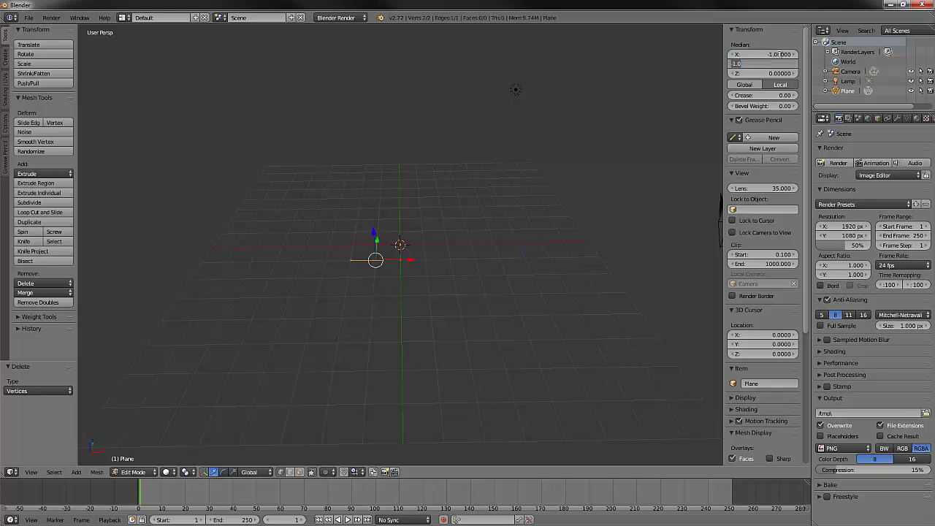
text(0)
key(Tab)
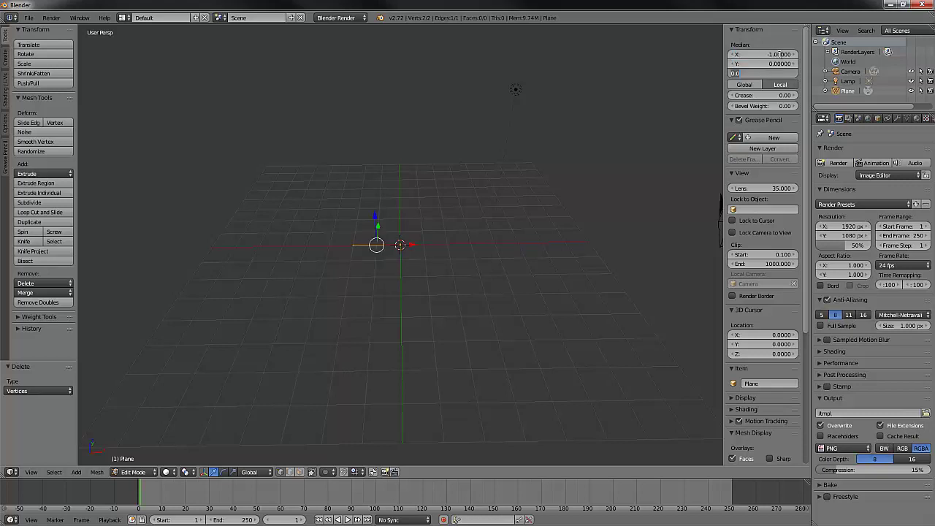
key(Tab)
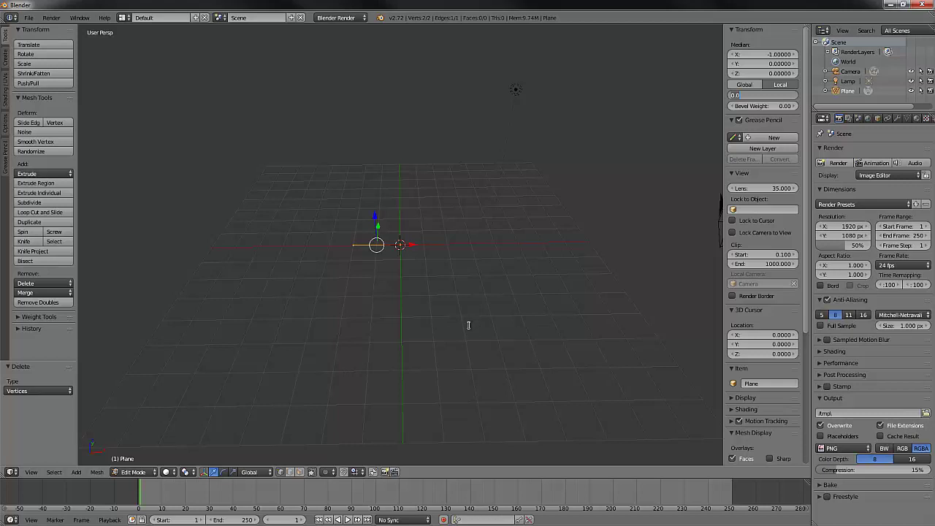
text(1)
- Switch to front orthographic view and select only the edge's left end vertex
key(Escape)
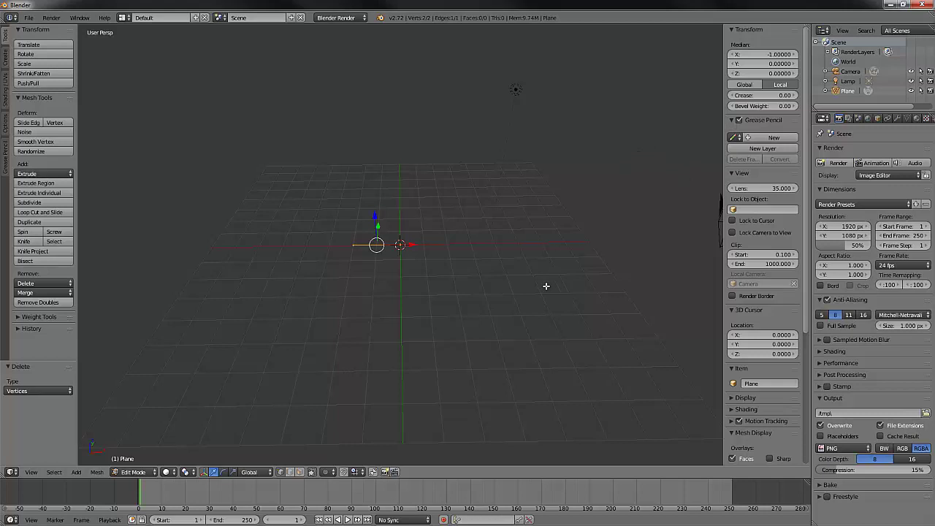
key(KP_1)
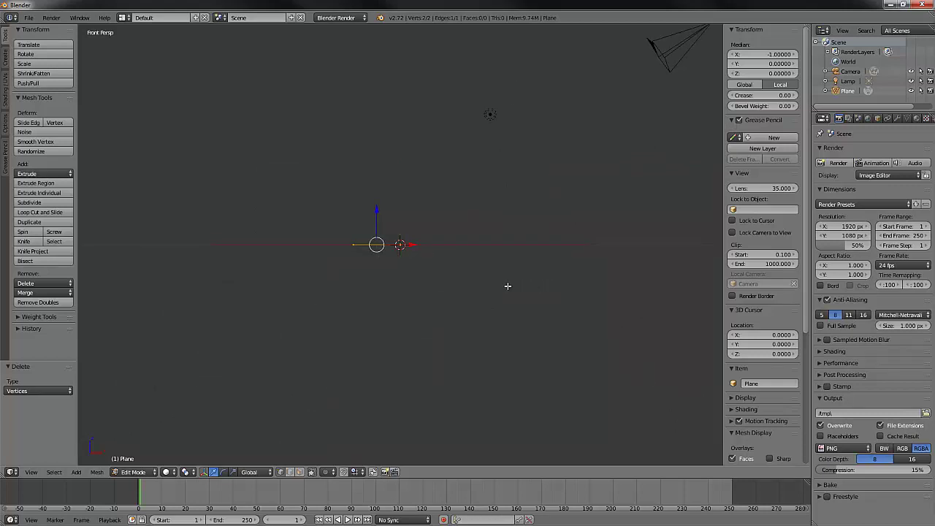
key(KP_5)
scroll(446, 261, up, 2)
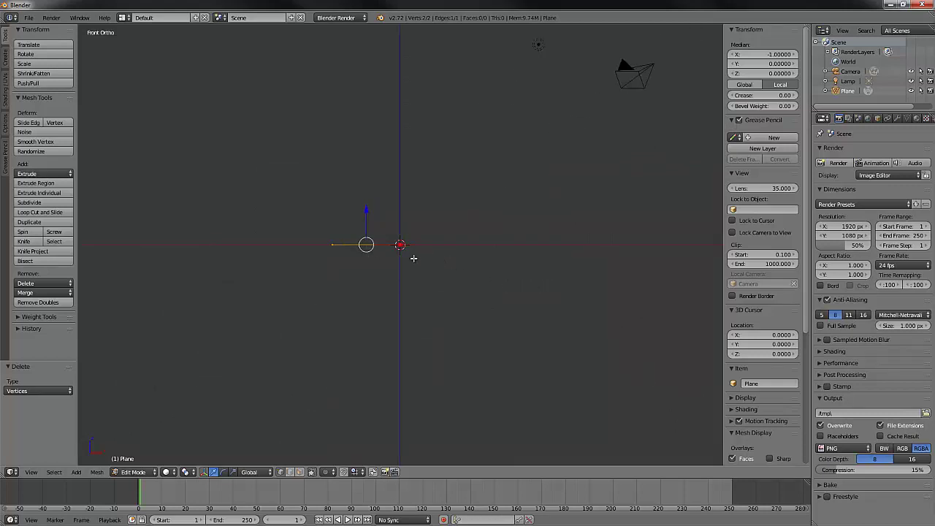
right_click(333, 245)
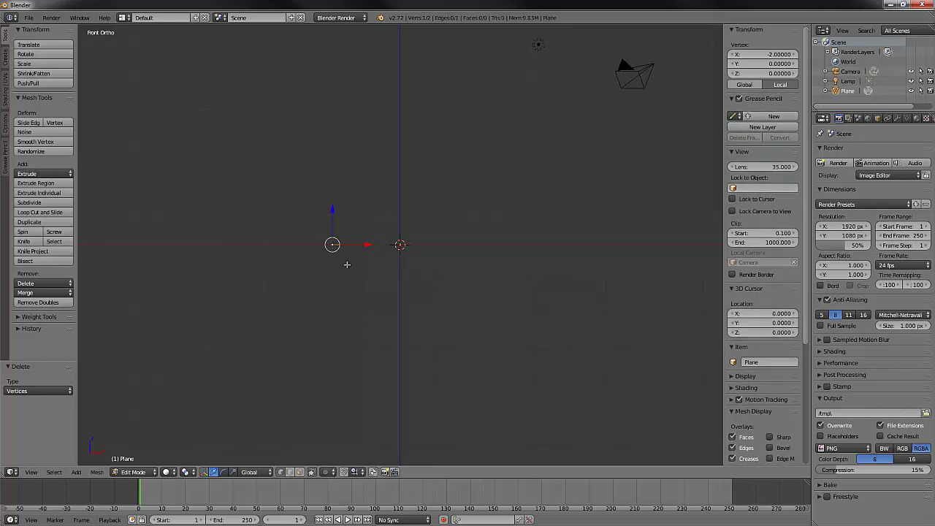
scroll(343, 261, up, 1)
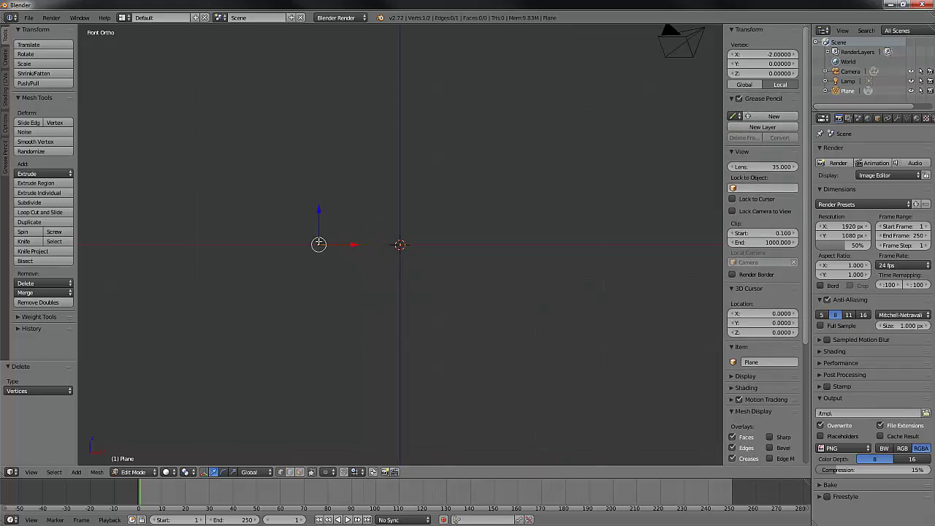
- Extrude six vertices tracing the goblet's base and stem upward
key(e)
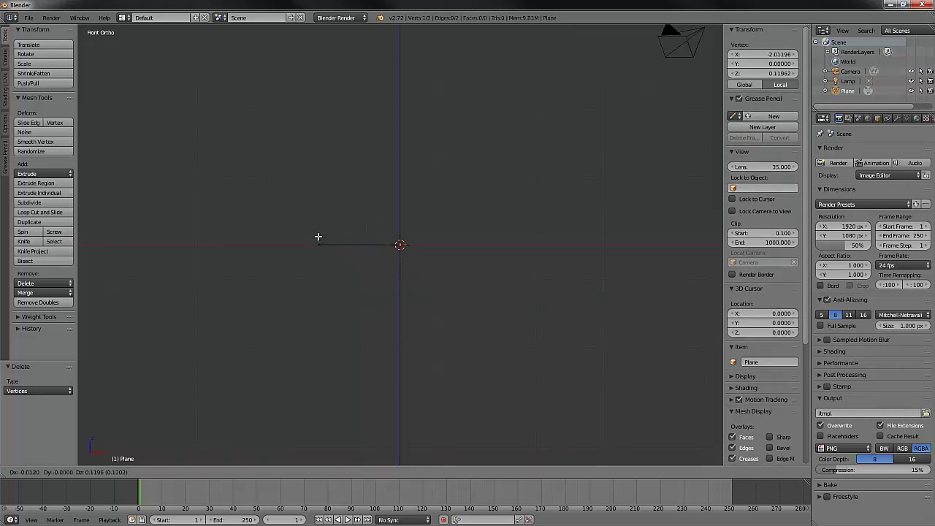
click(319, 241)
key(e)
click(334, 234)
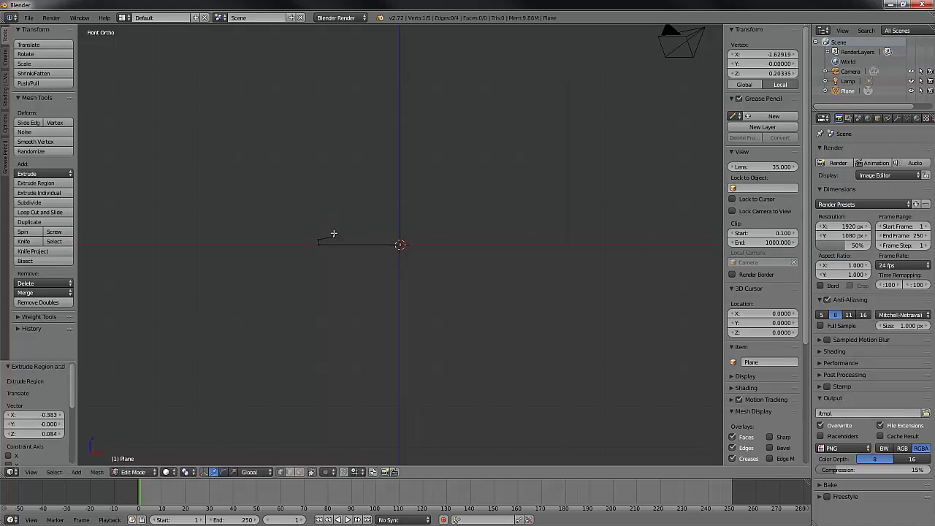
key(e)
click(357, 228)
key(e)
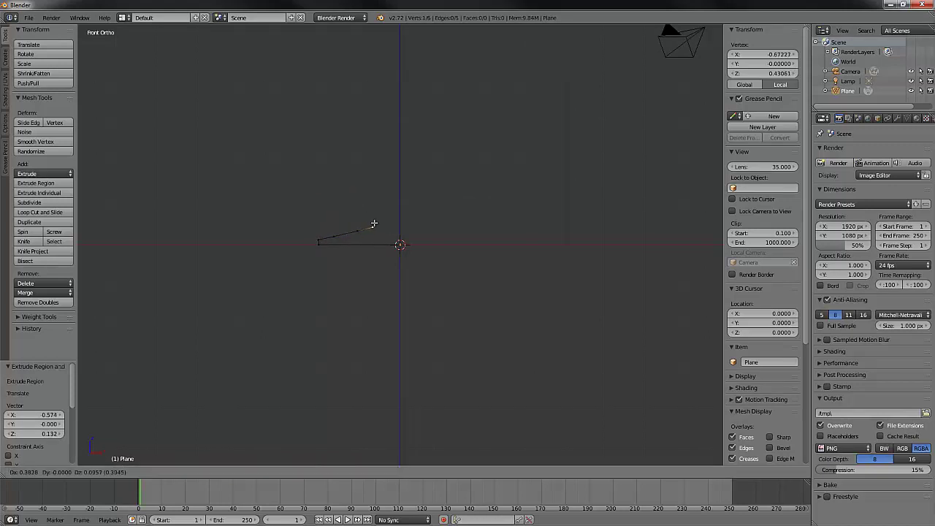
click(384, 218)
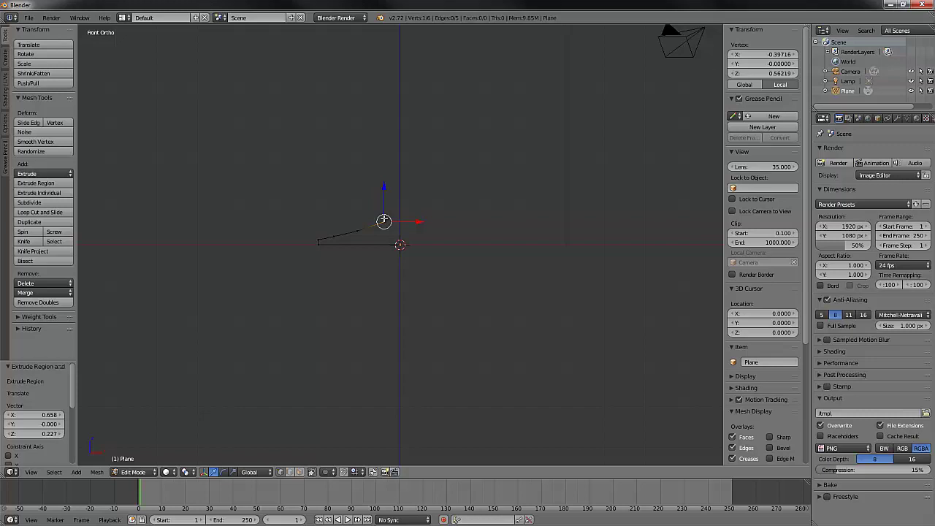
key(e)
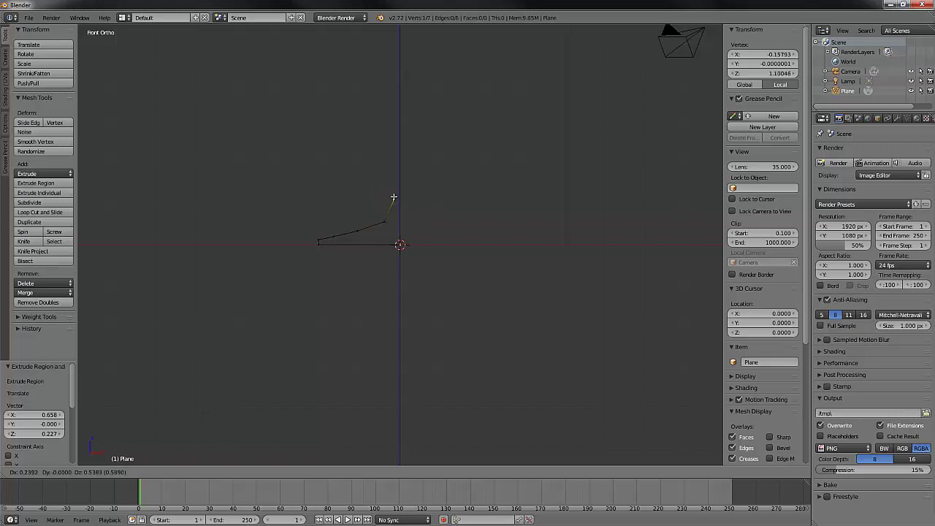
click(393, 195)
key(e)
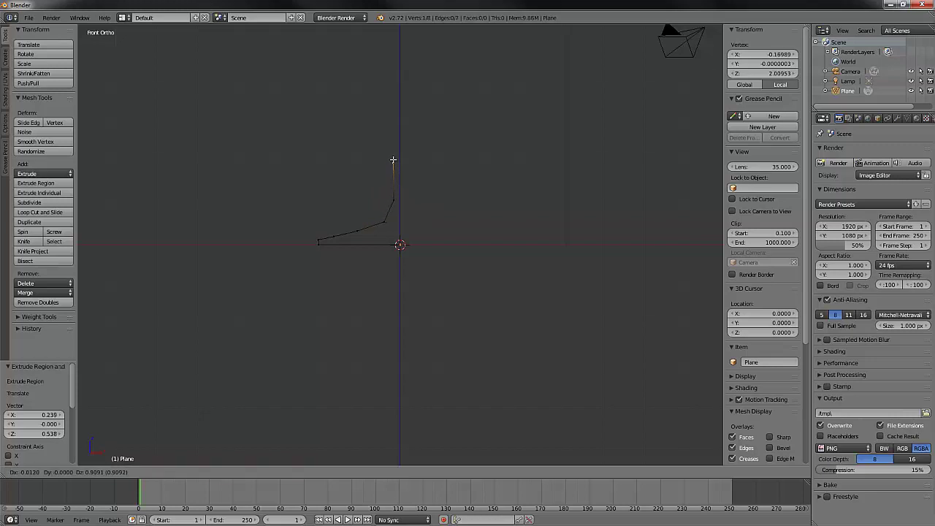
click(393, 160)
- Extrude the cup outline outward and up the outer wall to the rim, adding rim thickness
key(e)
click(386, 130)
key(e)
click(366, 121)
key(e)
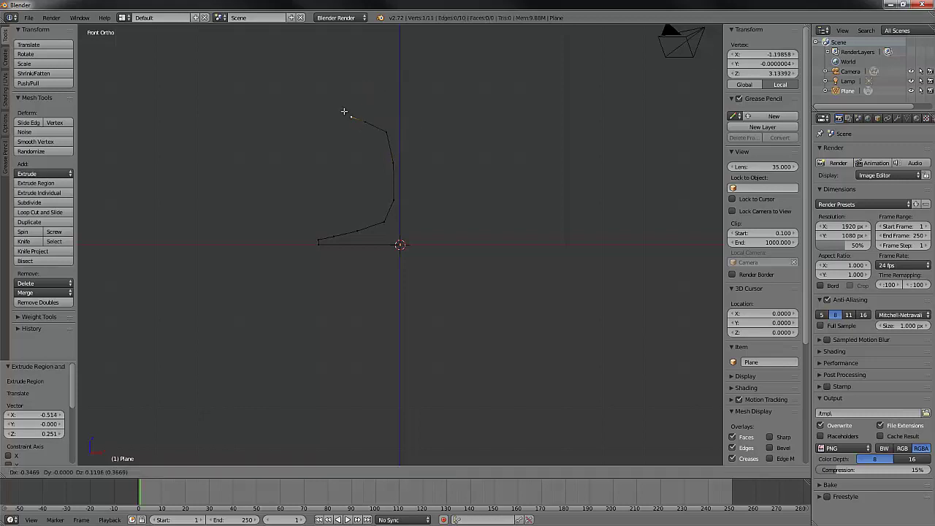
click(333, 107)
key(e)
click(308, 89)
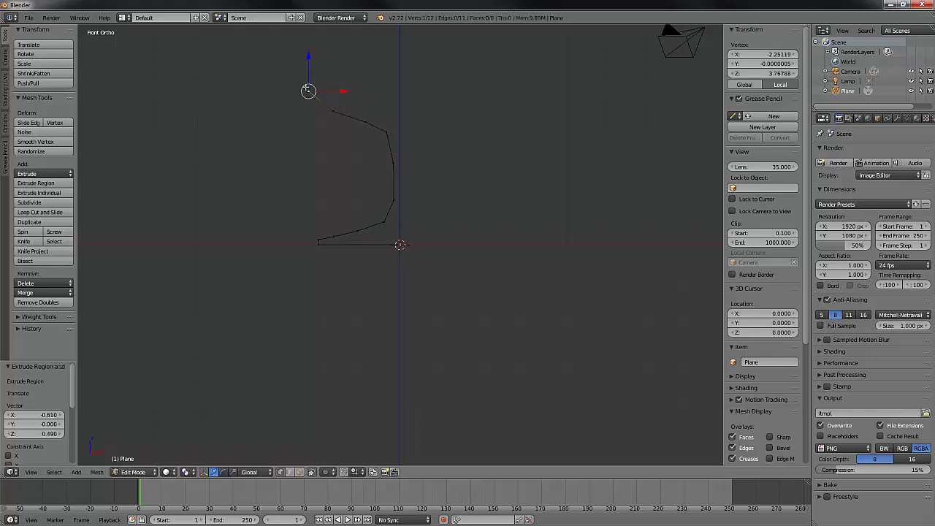
key(e)
click(300, 60)
key(e)
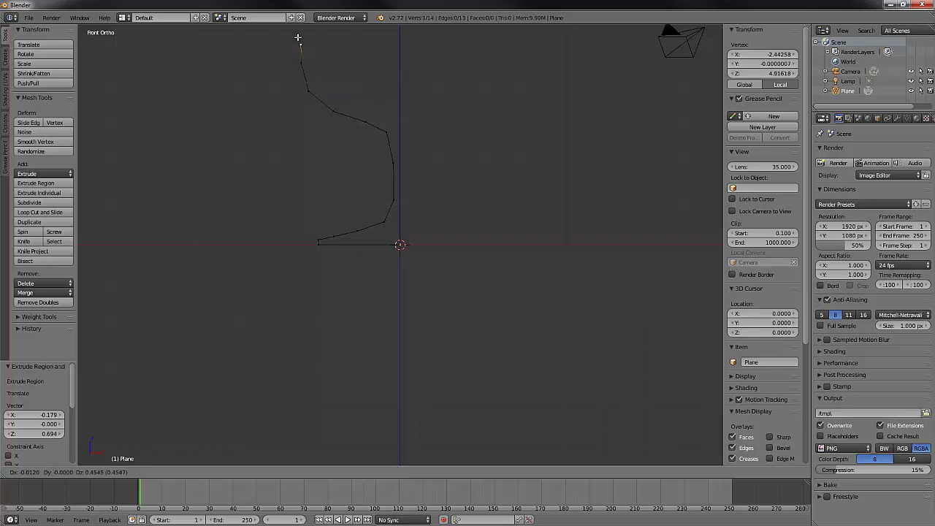
click(298, 32)
key(e)
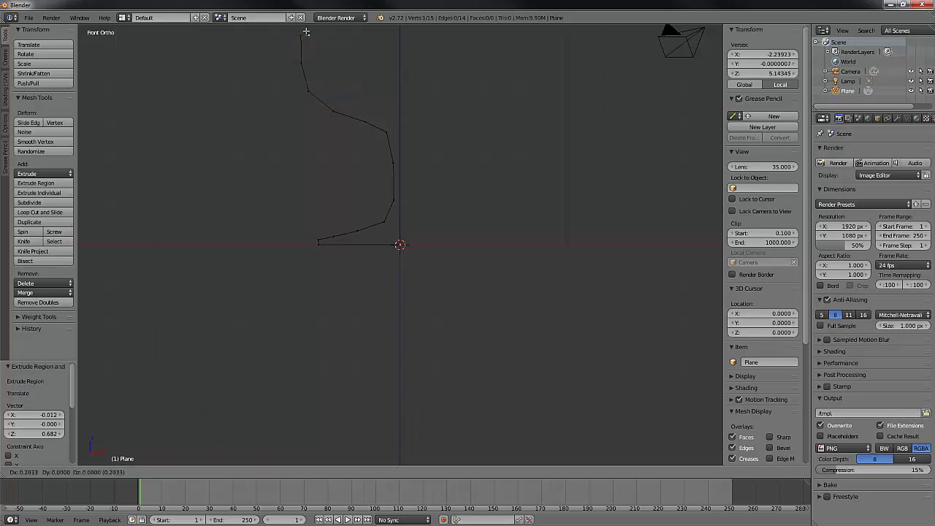
click(307, 33)
- Extrude vertices down the inner wall, curving the bowl toward the centre axis
key(e)
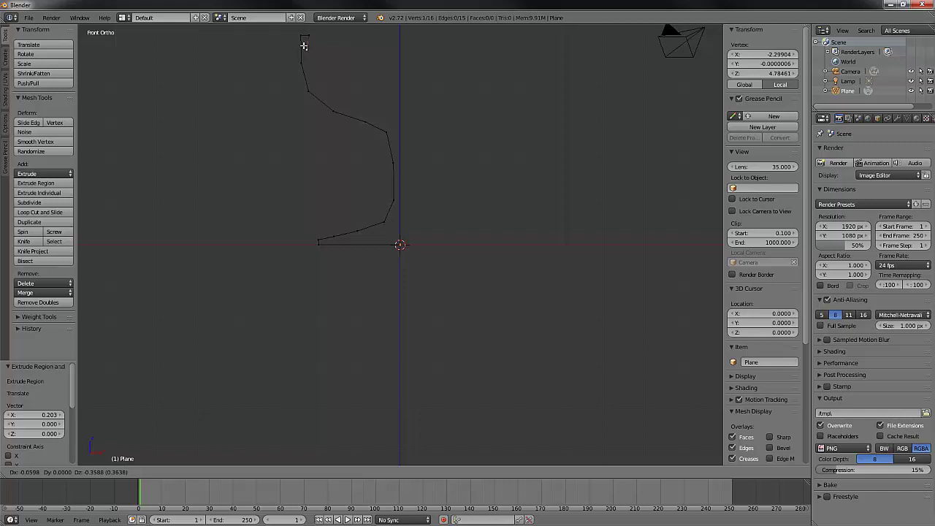
click(309, 62)
key(e)
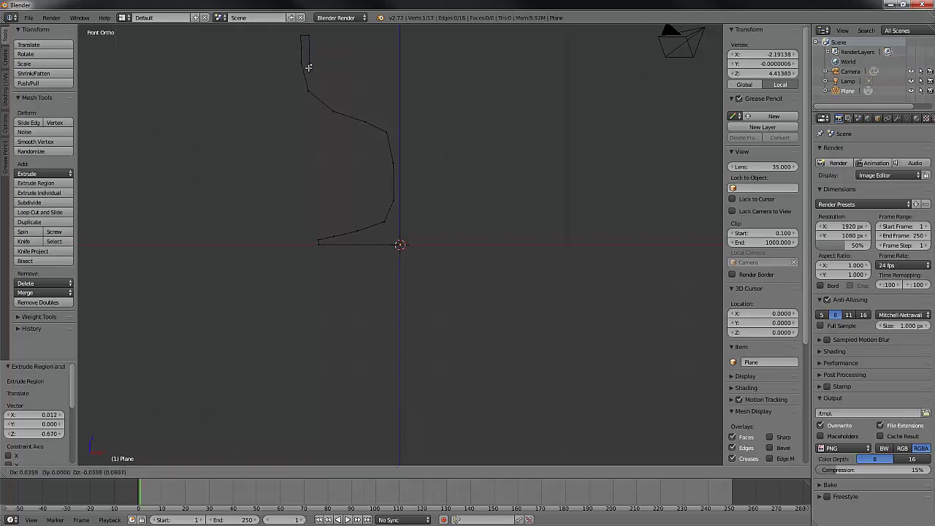
click(315, 87)
key(e)
click(335, 102)
key(e)
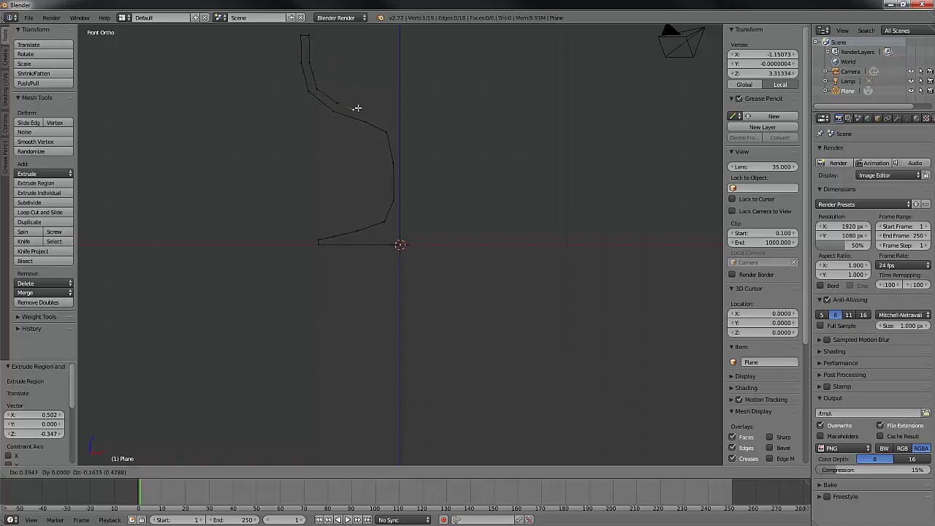
click(363, 110)
key(e)
click(378, 110)
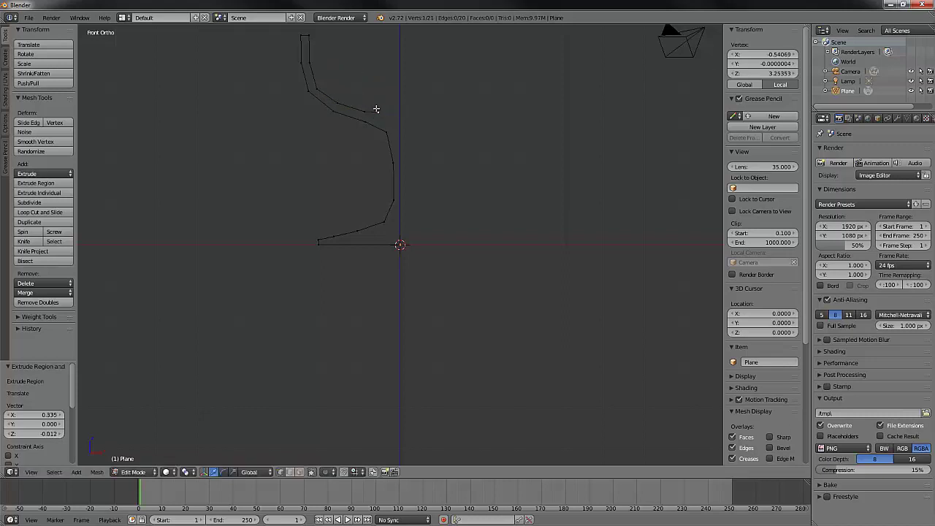
key(e)
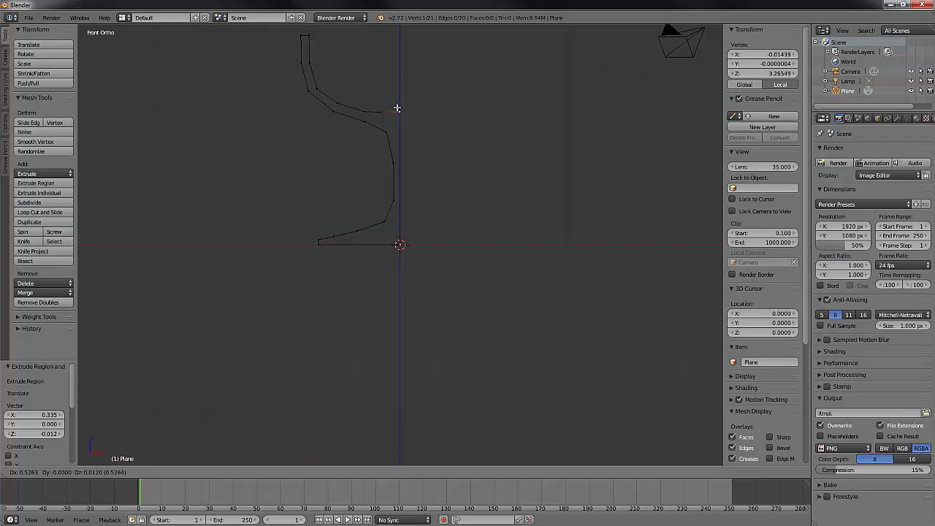
- Place the final profile vertex on the centre axis and pan to frame the profile
click(397, 108)
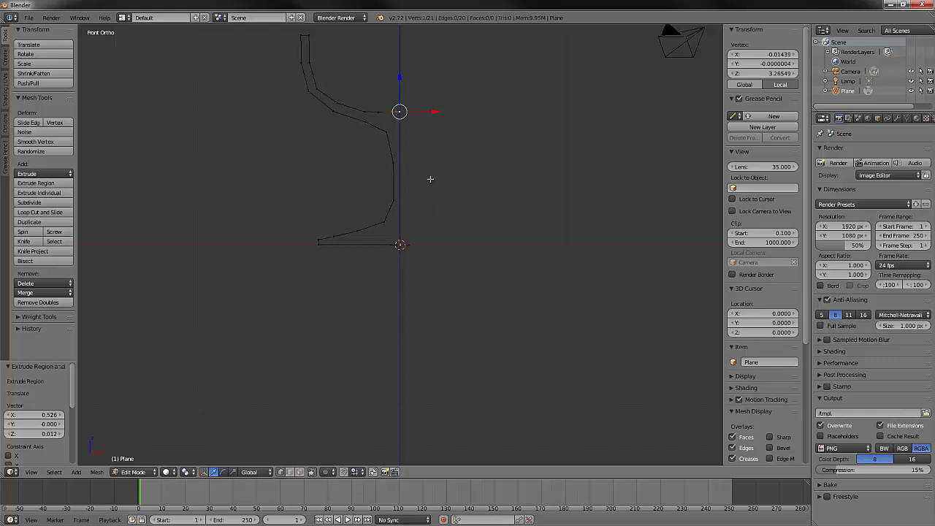
shift+middle_drag(428, 182, 412, 267)
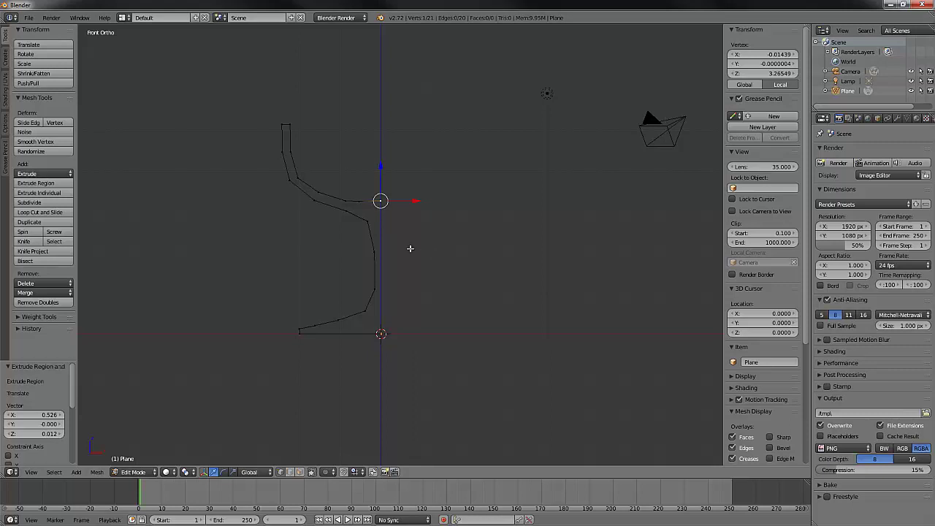
- Box-select all 21 profile vertices and switch to top orthographic view
key(b)
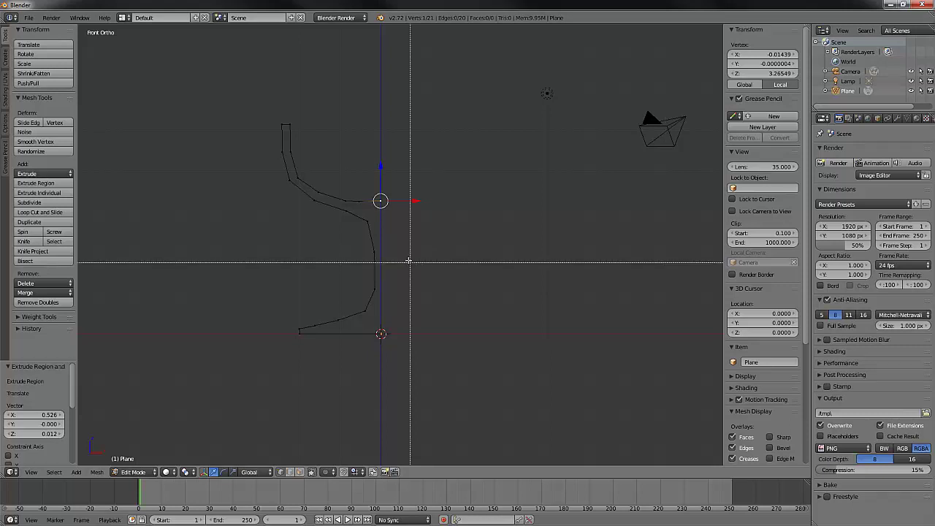
key(Escape)
drag(246, 94, 415, 398)
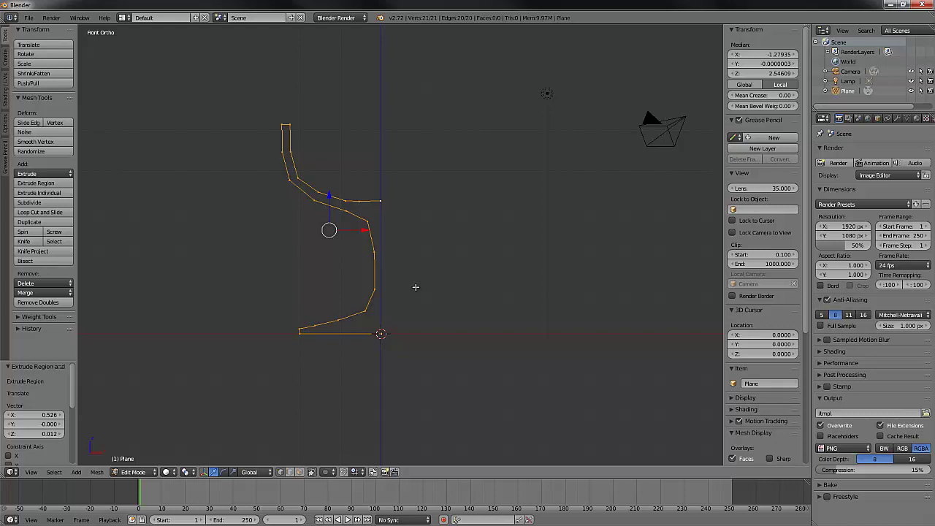
key(KP_7)
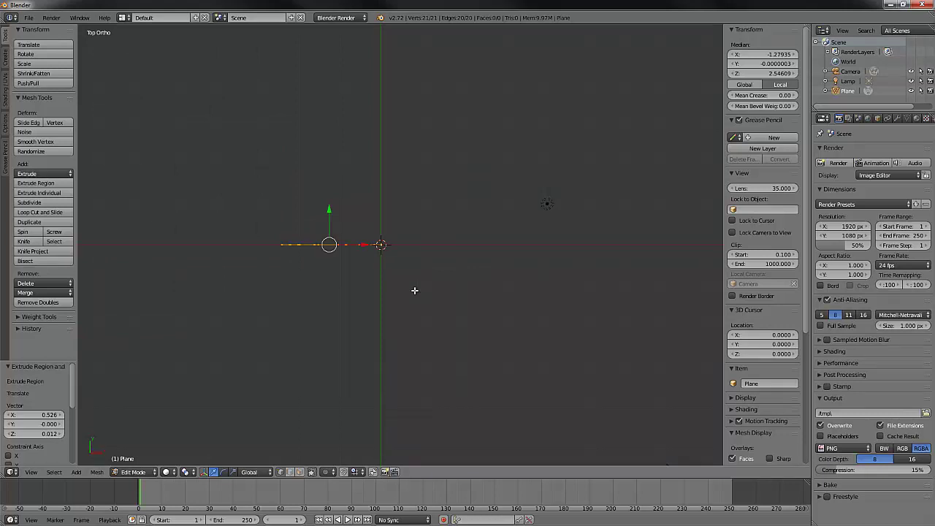
- Spin the profile with Alt+R using 36 steps and a 360° angle
key(alt+r)
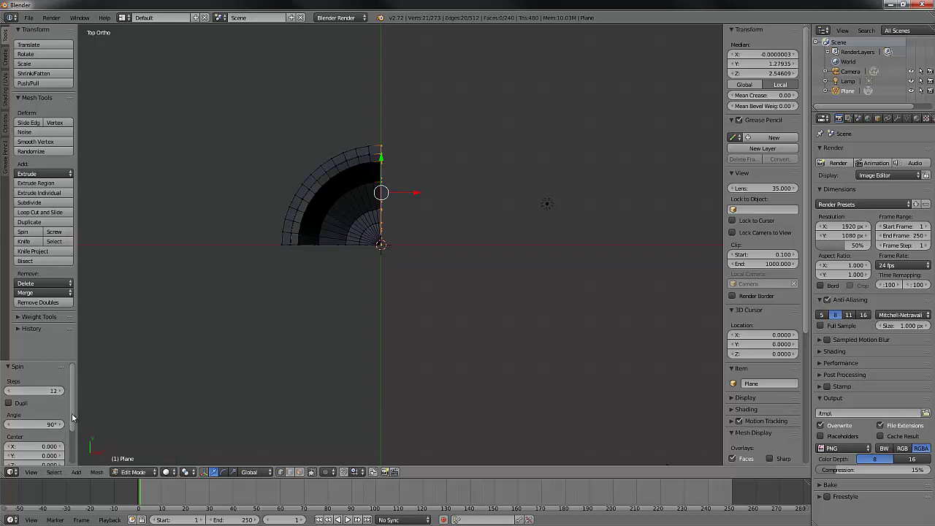
click(52, 391)
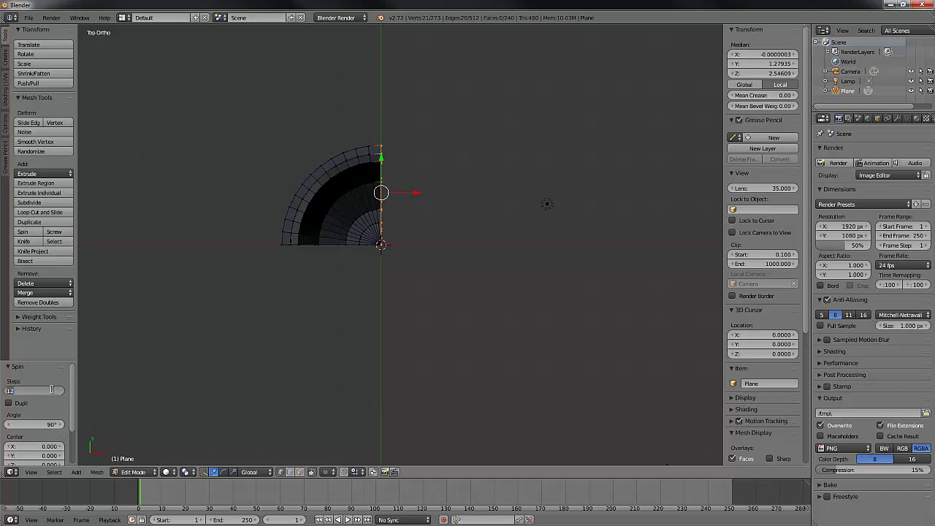
text(36)
key(Tab)
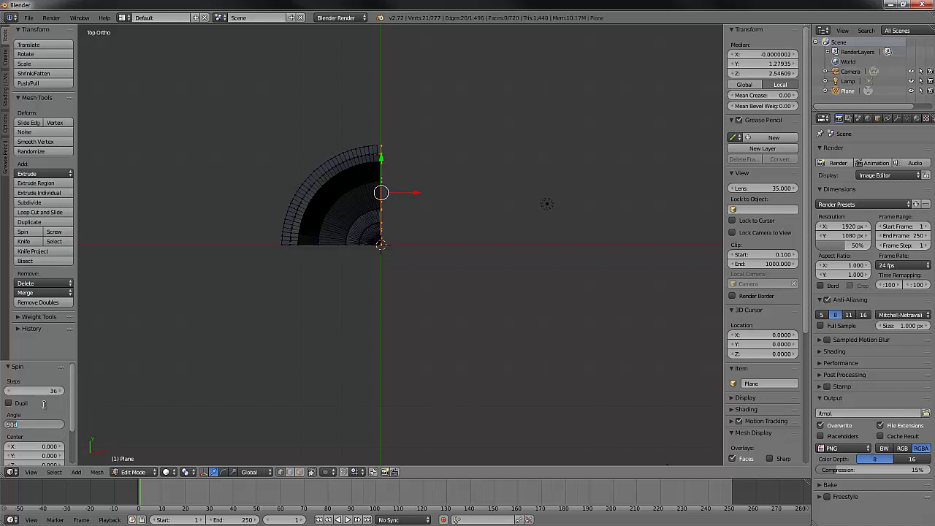
text(360)
key(Return)
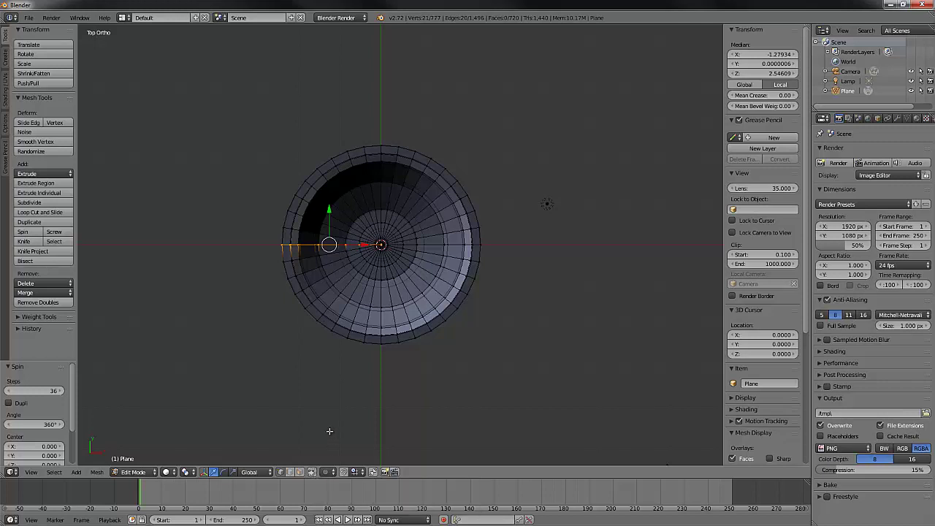
- Box-select every vertex of the spun goblet mesh
key(b)
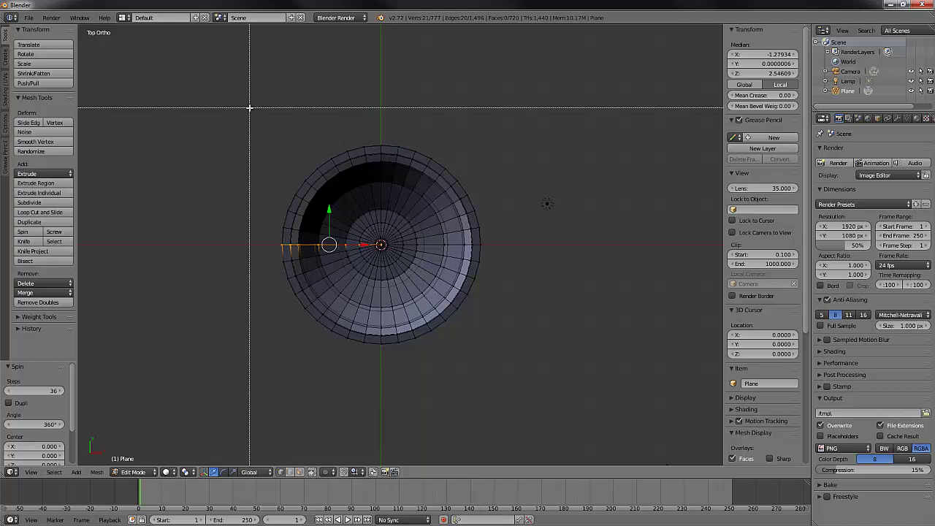
drag(250, 108, 492, 396)
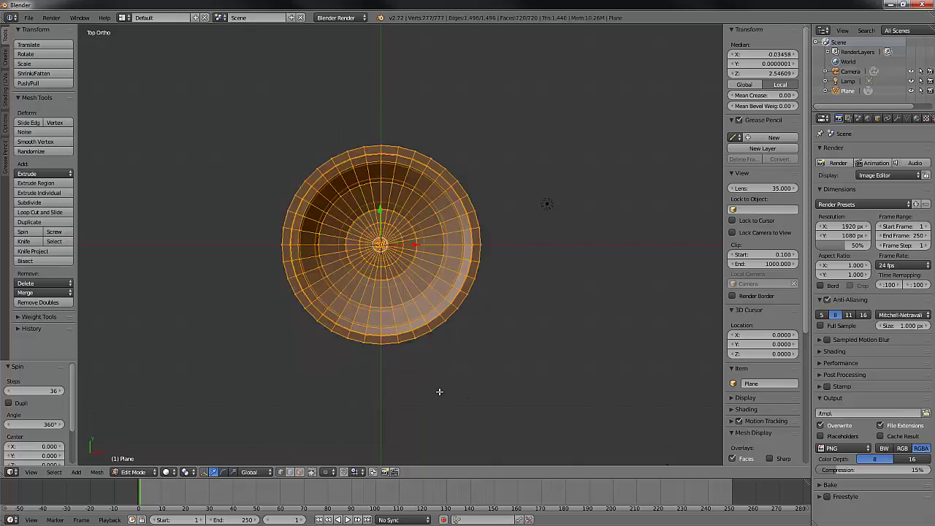
mouse_move(439, 392)
middle_down()
mouse_move(439, 369)
mouse_move(440, 386)
middle_up()
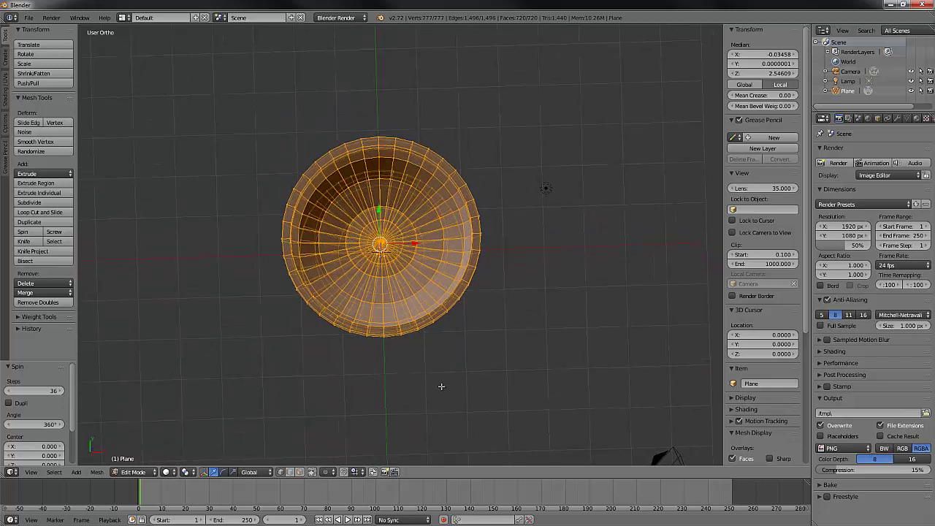
- From the top view, run Remove Doubles to merge the 56 duplicate seam vertices
key(KP_7)
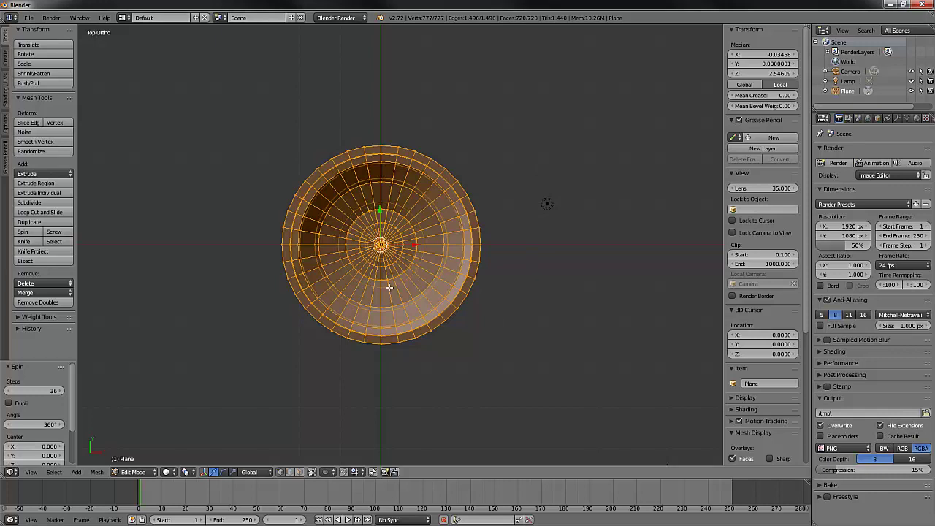
key(ctrl+v)
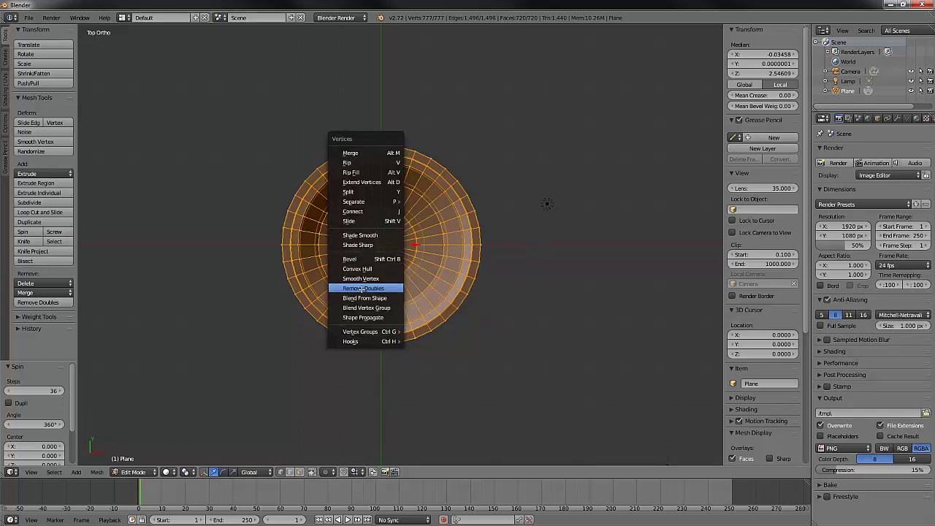
click(362, 289)
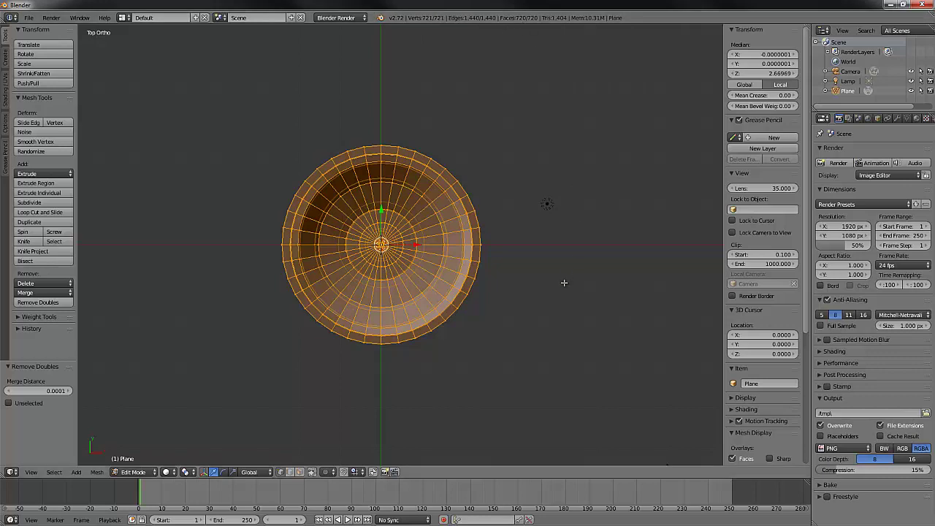
- Enable Limit selection to visible and deselect all of the goblet's vertices
middle_drag(497, 344, 507, 272)
click(312, 472)
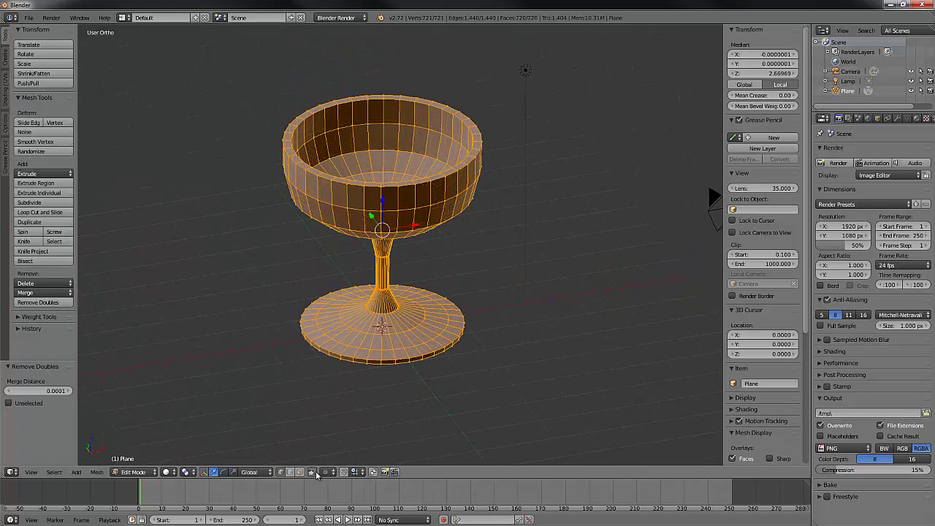
middle_drag(379, 426, 405, 409)
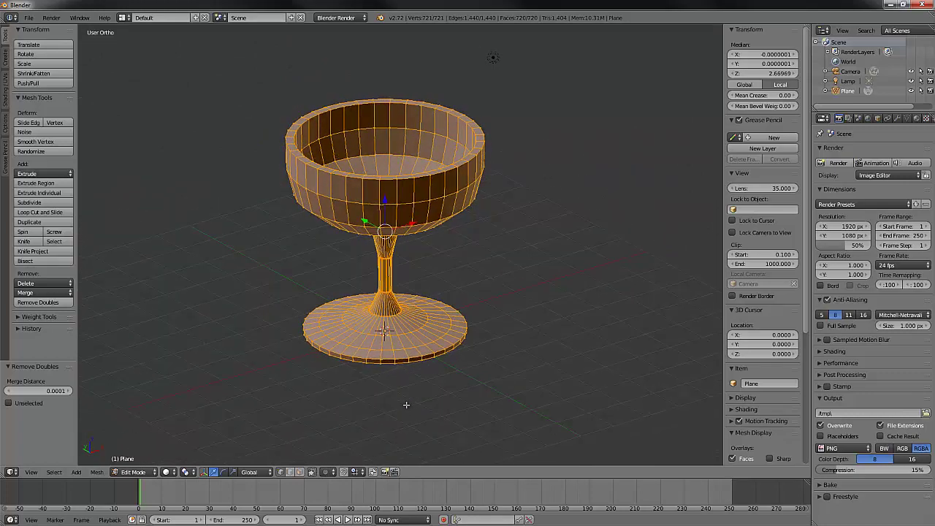
key(a)
middle_drag(495, 378, 462, 376)
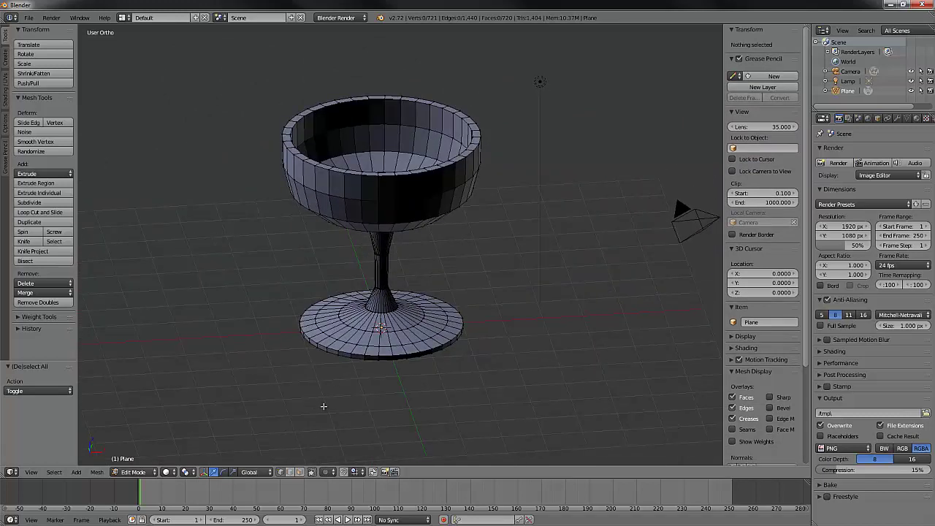